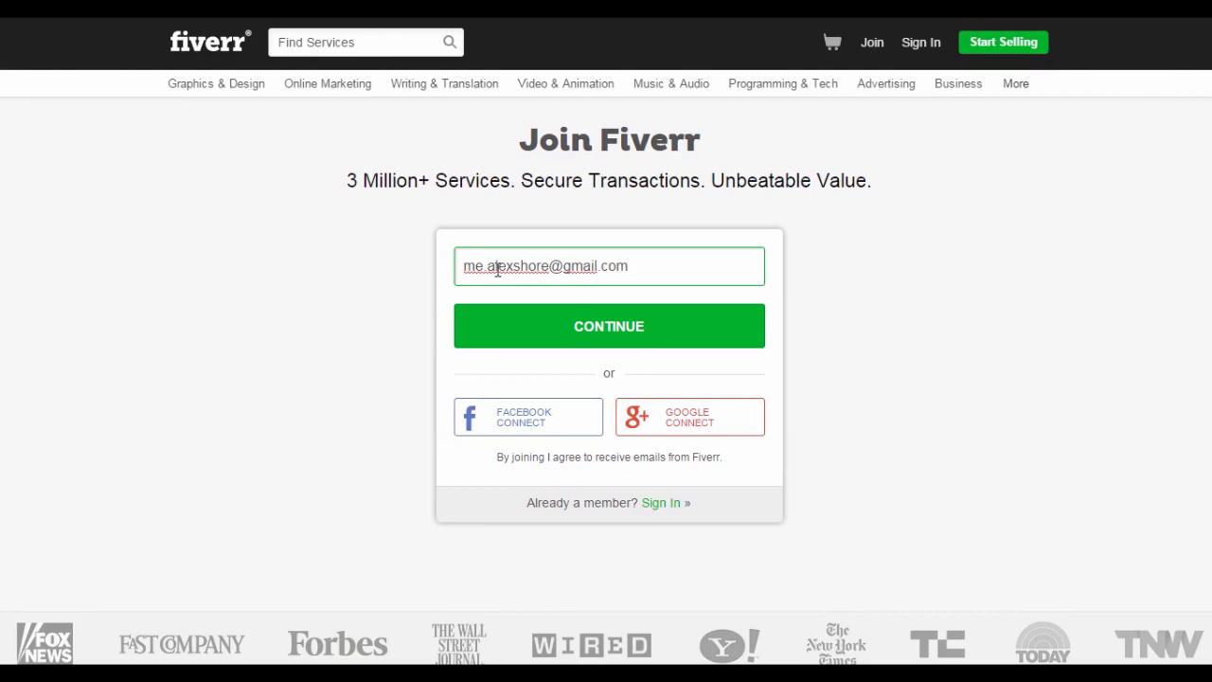
- Continue the sign-up, enter a username that passes the availability check, and type a password
left_click(534, 326)
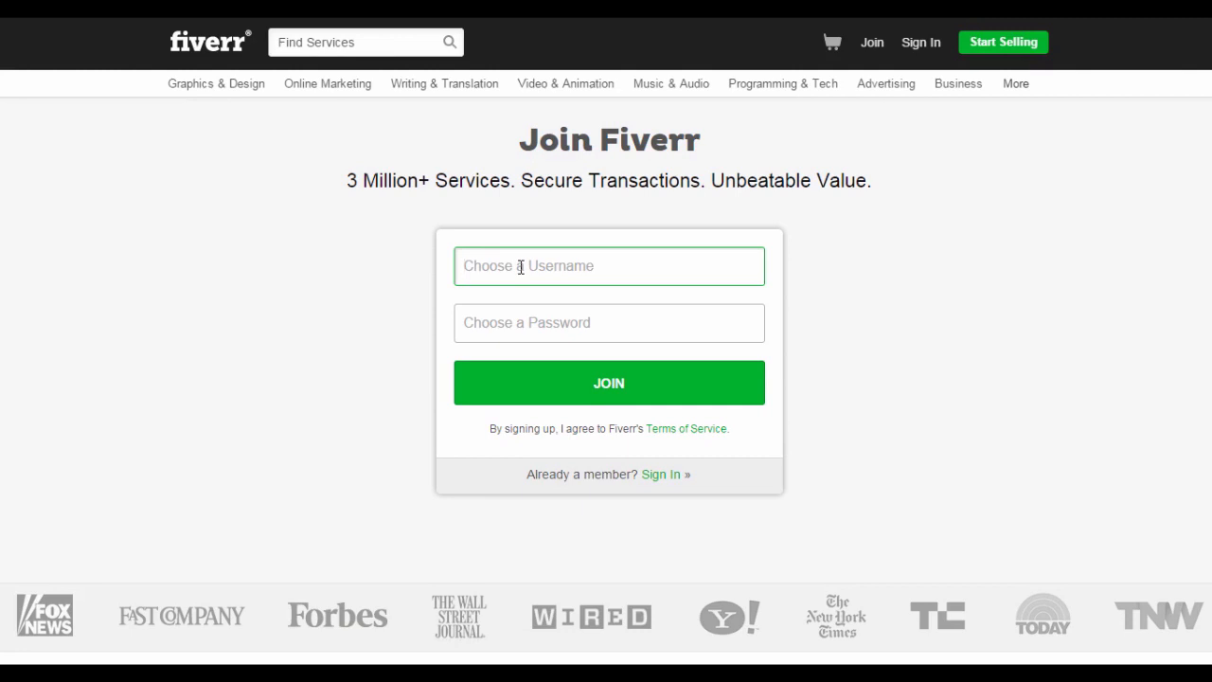
type("alexshore")
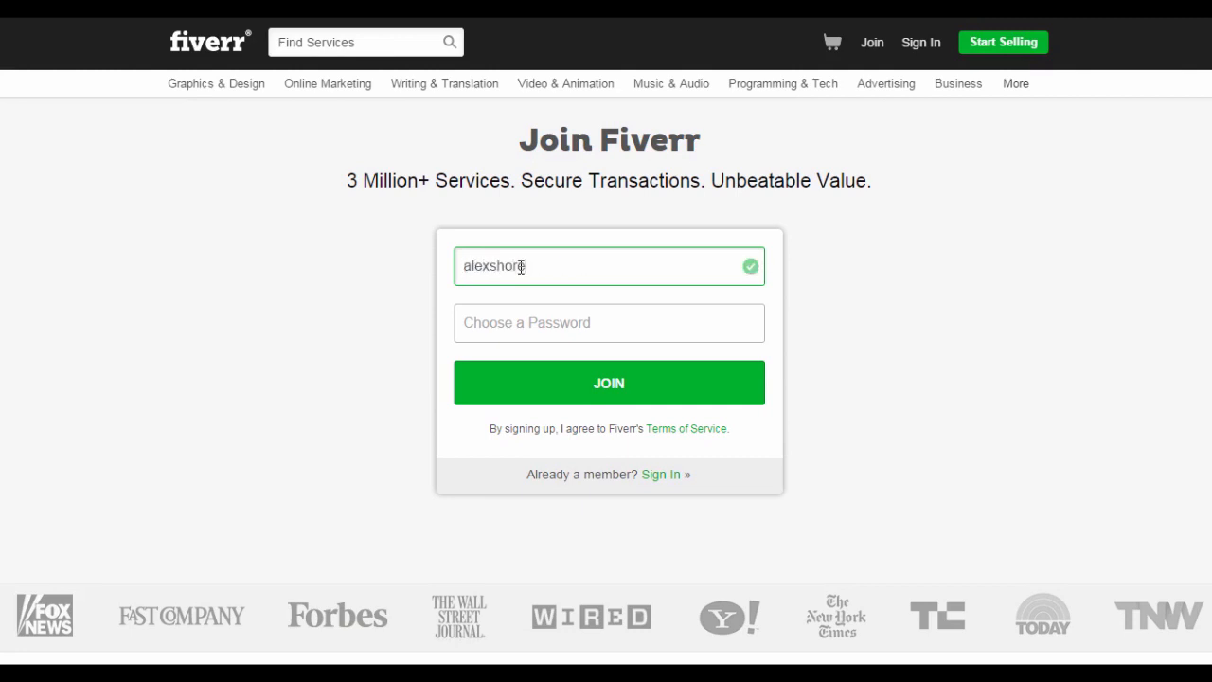
left_click(514, 326)
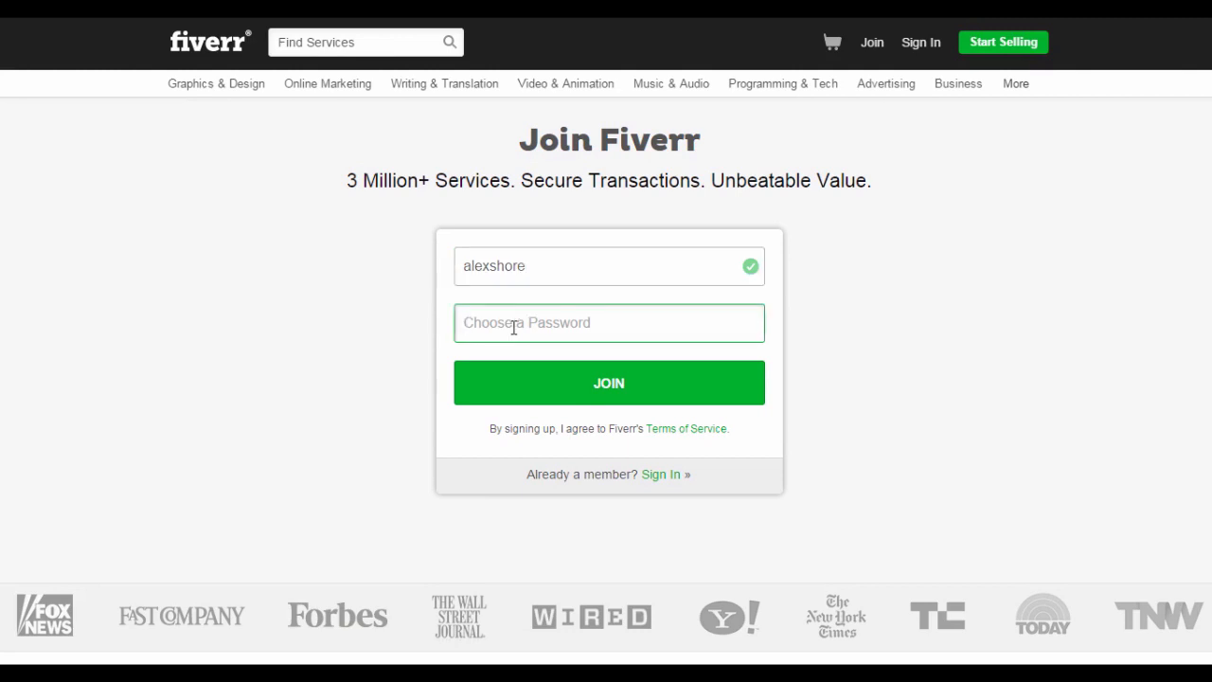
type("•••••••")
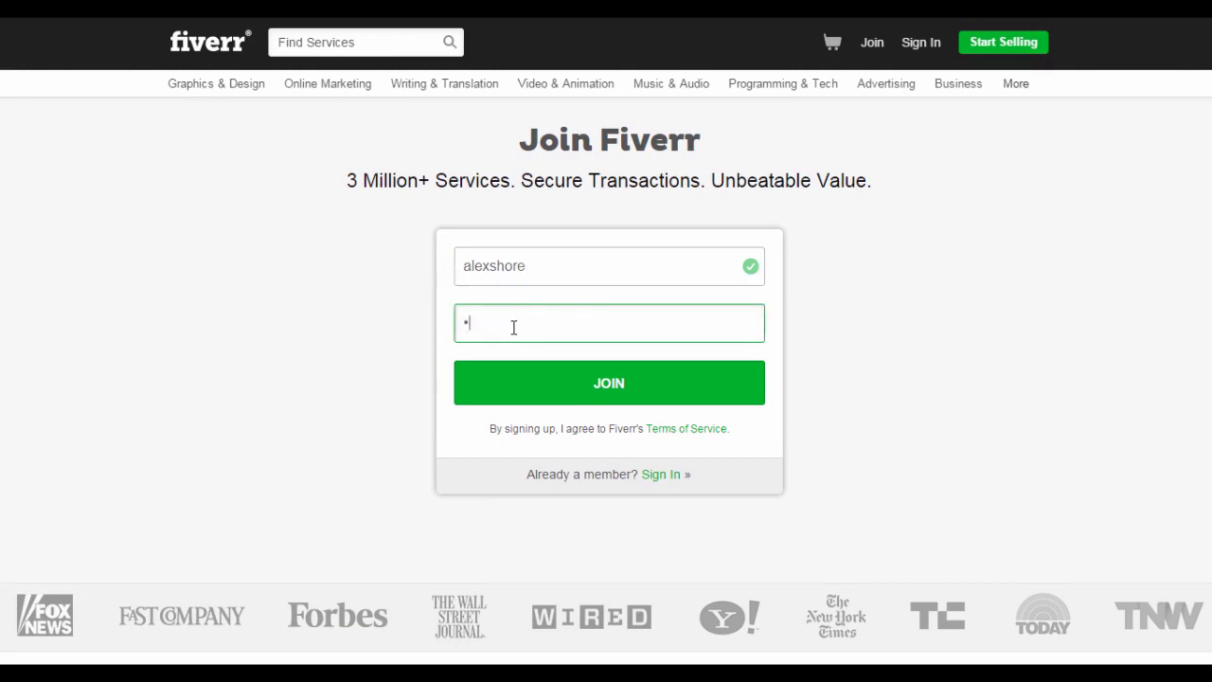
type("•••")
- Create the account with JOIN, then go to My Profile from the username menu
left_click(609, 384)
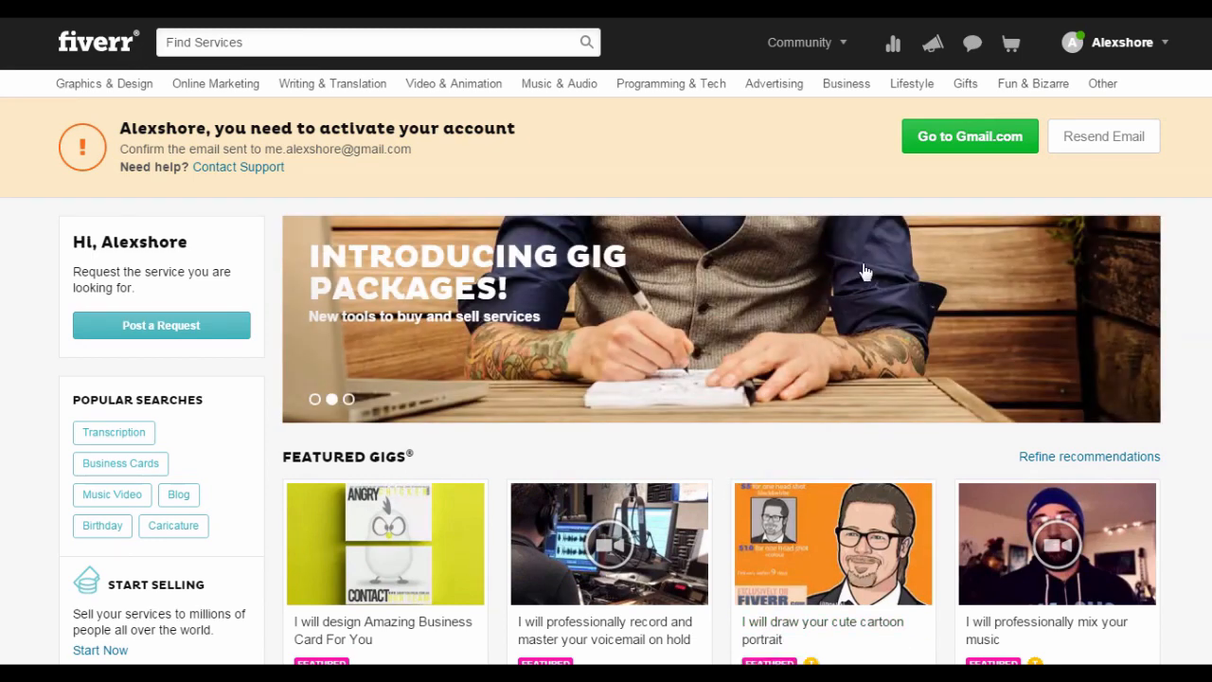
scroll(863, 272, "down", 1)
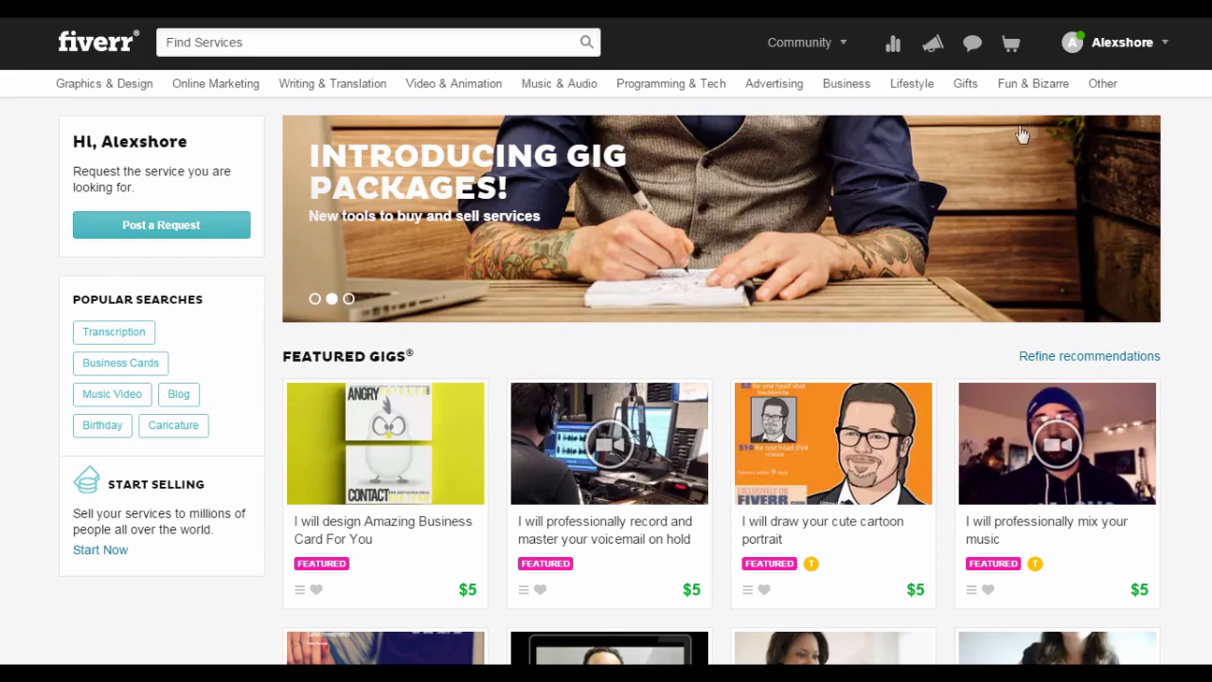
left_click(1120, 48)
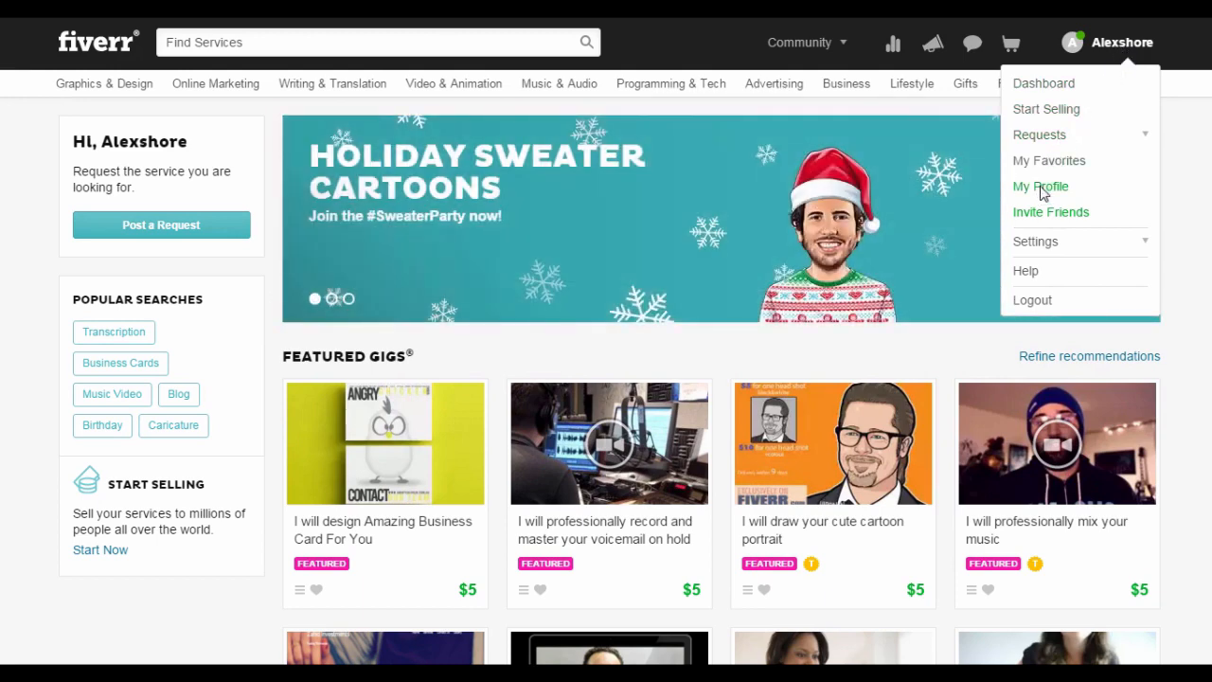
left_click(1041, 188)
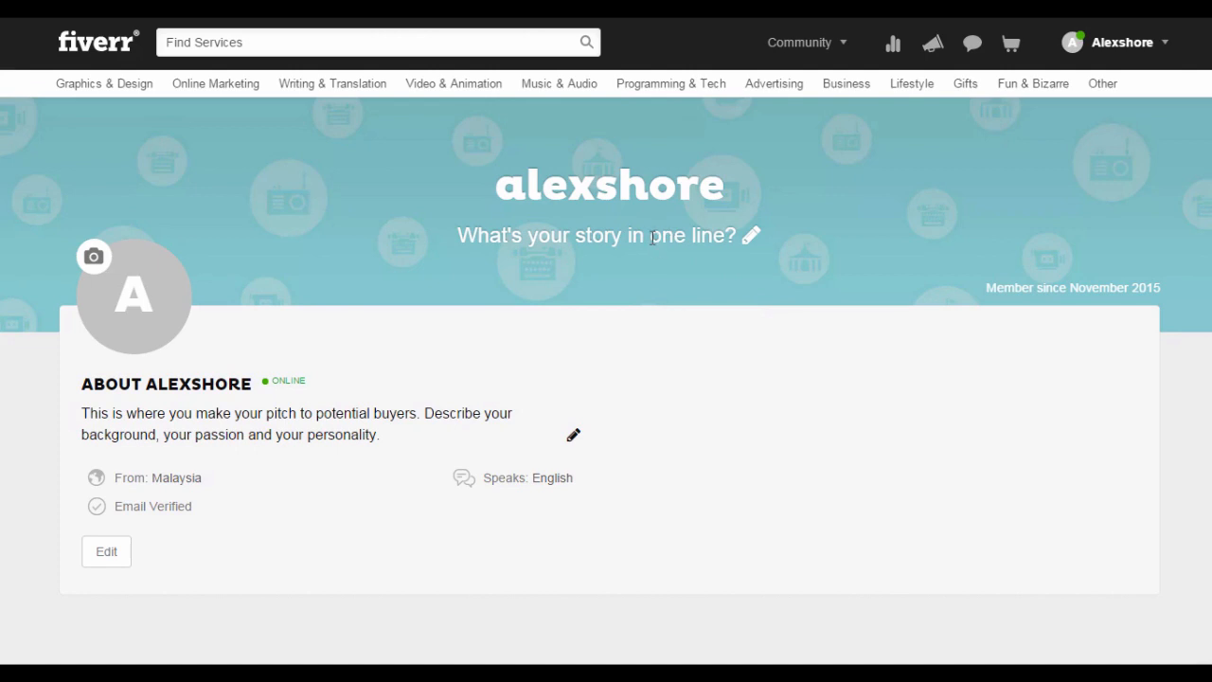
- Change the tagline to 'What's your story in one line' without the question mark and save
left_click(748, 237)
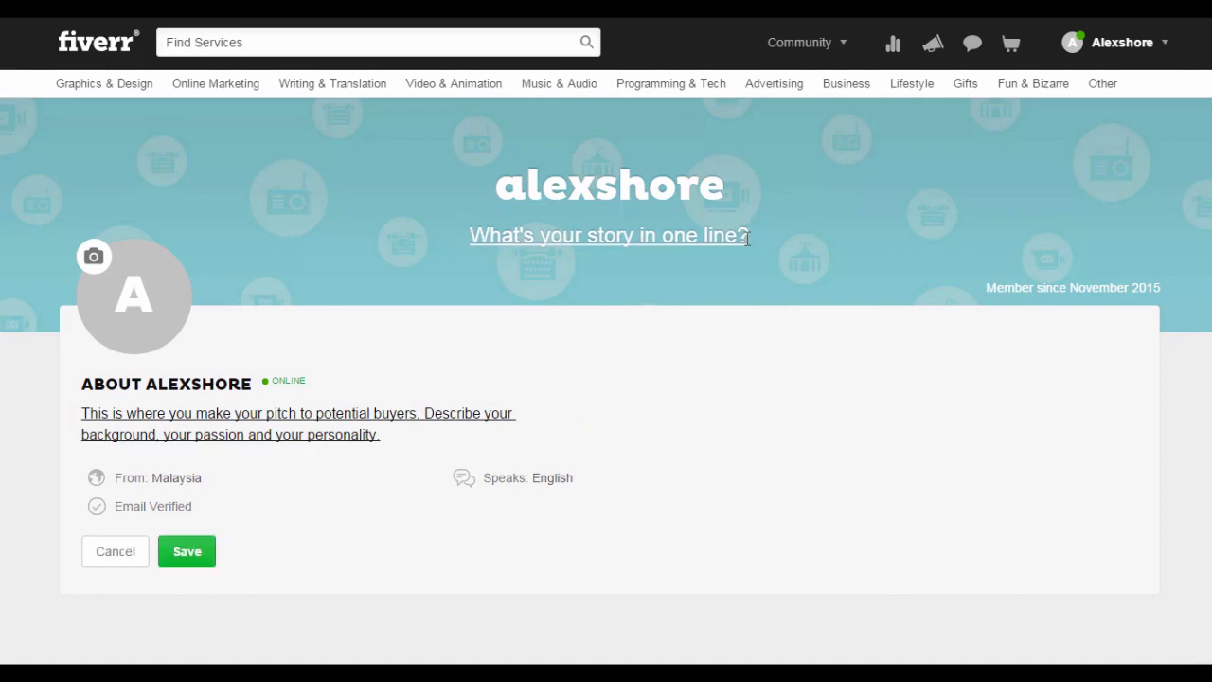
key("BackSpace")
key("BackSpace")
key("BackSpace")
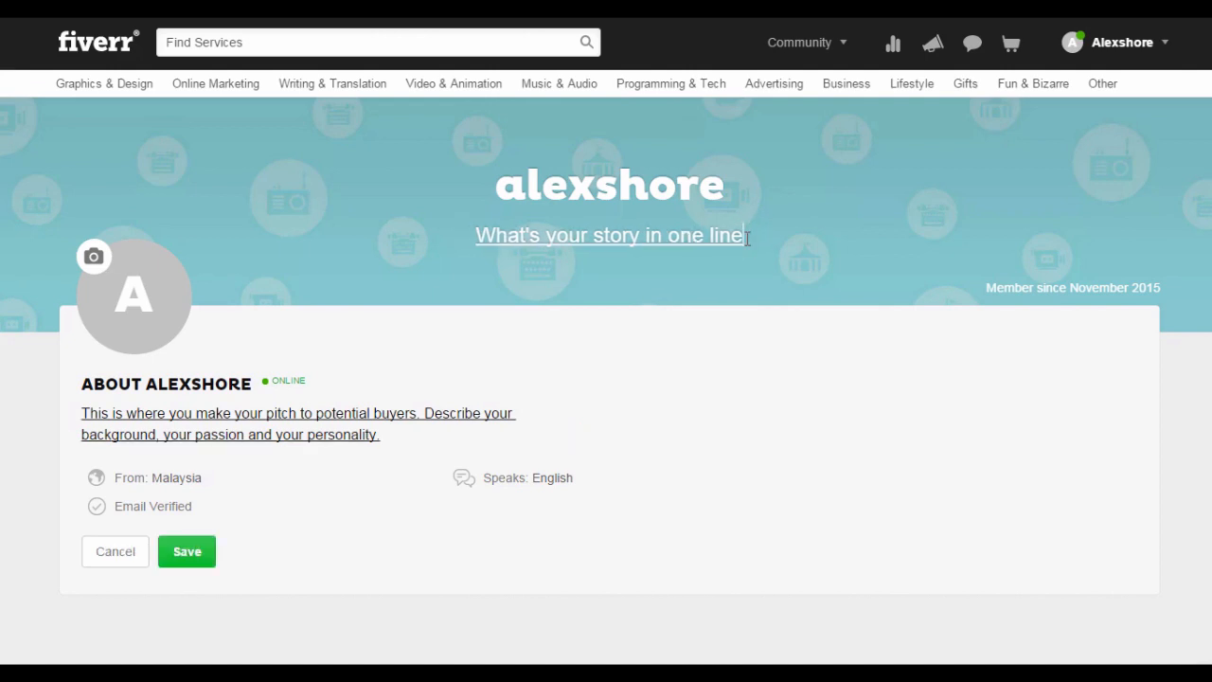
type("ne")
left_click_drag(379, 434, 228, 409)
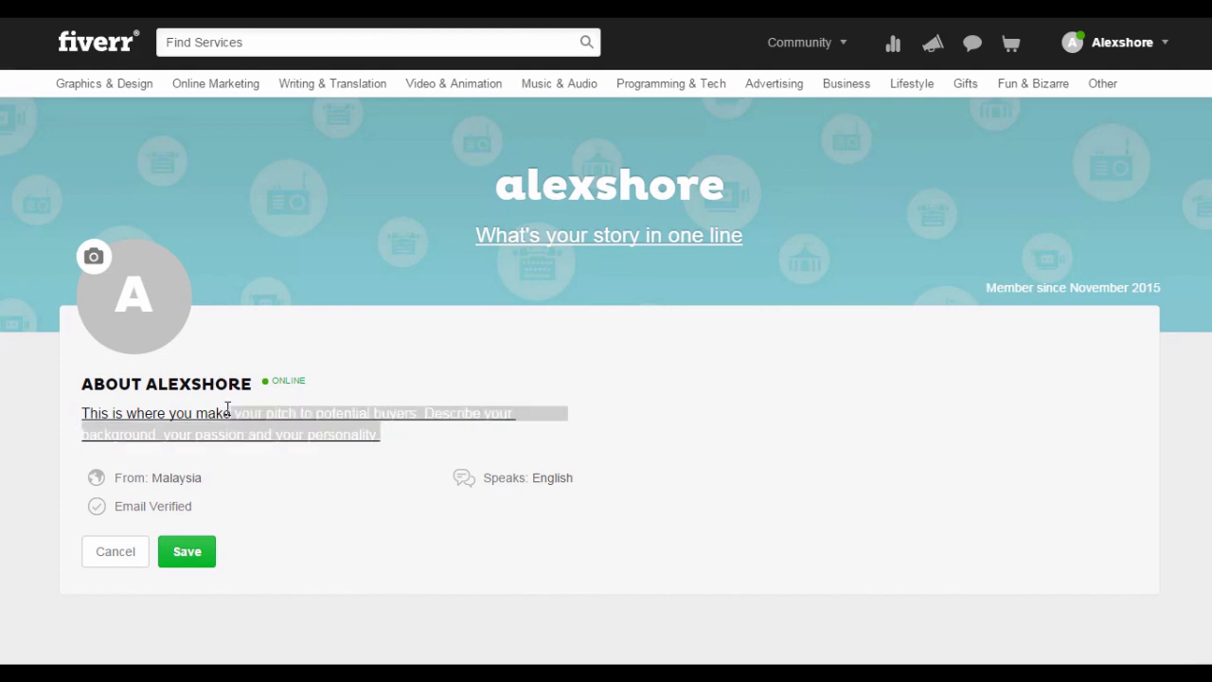
left_click(391, 435)
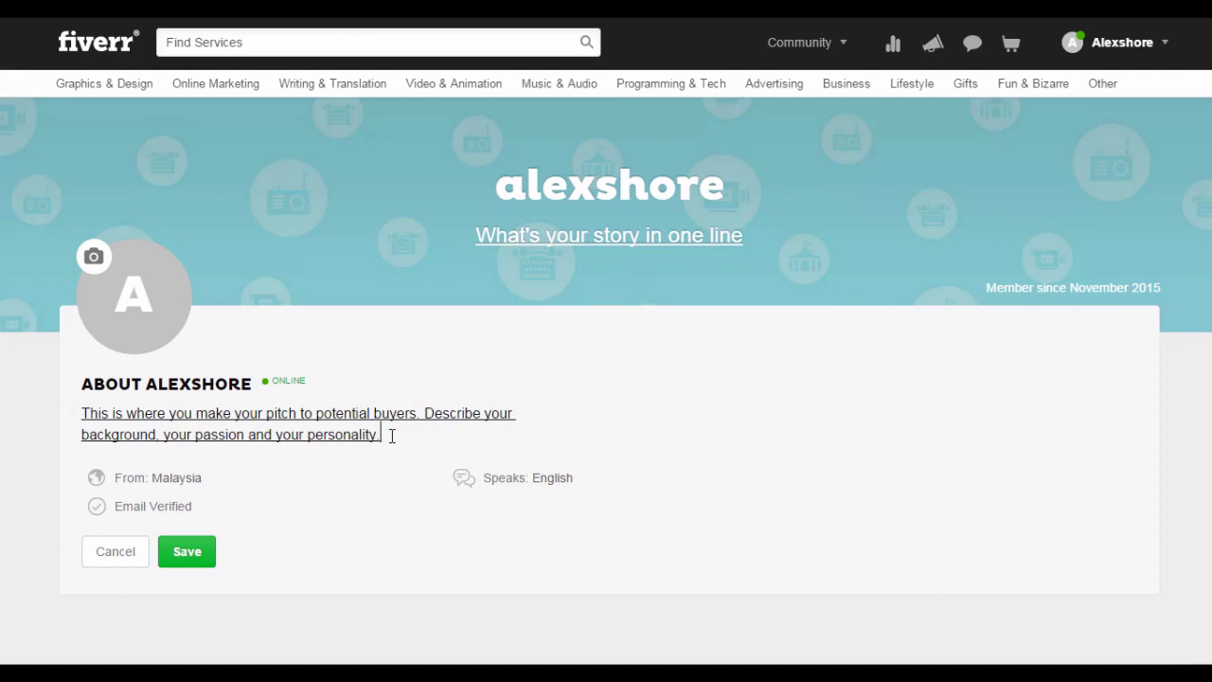
left_click(198, 558)
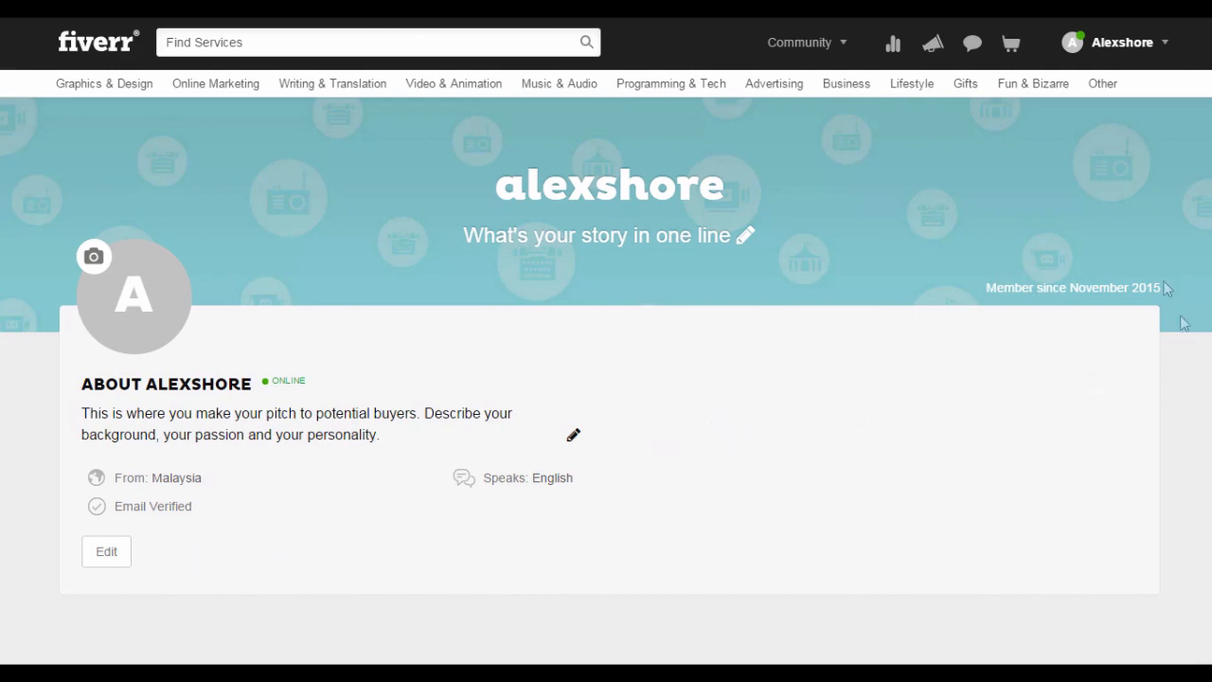
- Open Public Profile Settings and look at the going-offline choices without picking one
left_click(1124, 48)
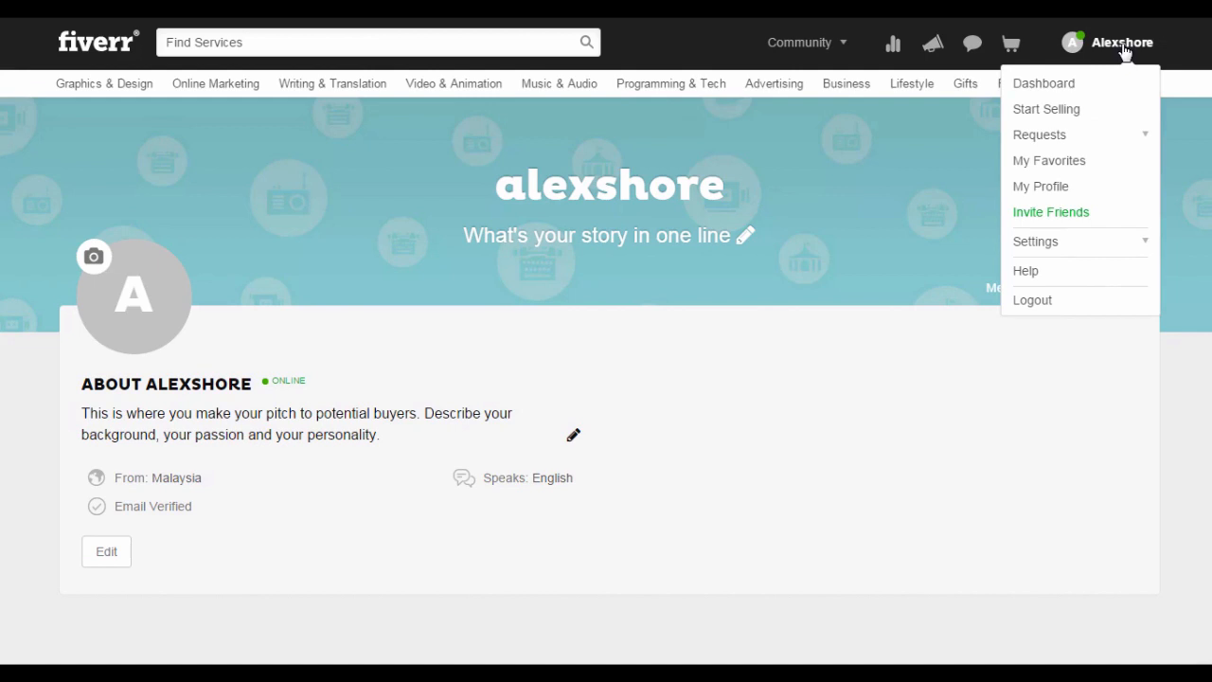
left_click(1040, 247)
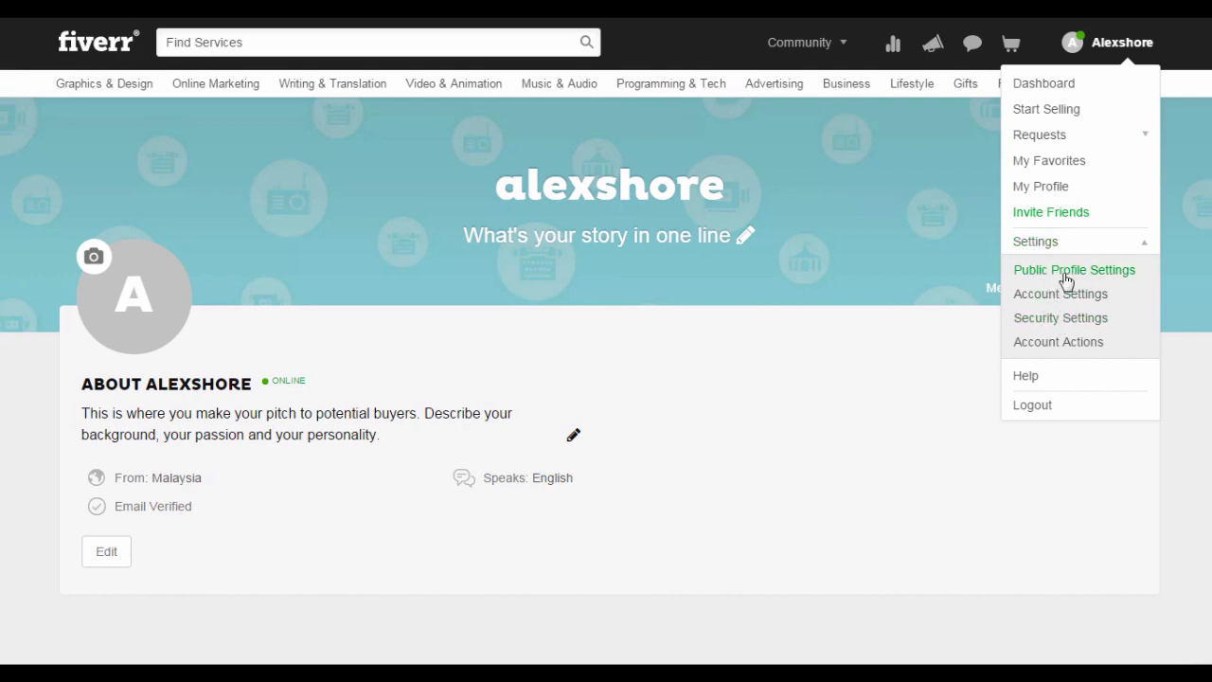
left_click(1065, 279)
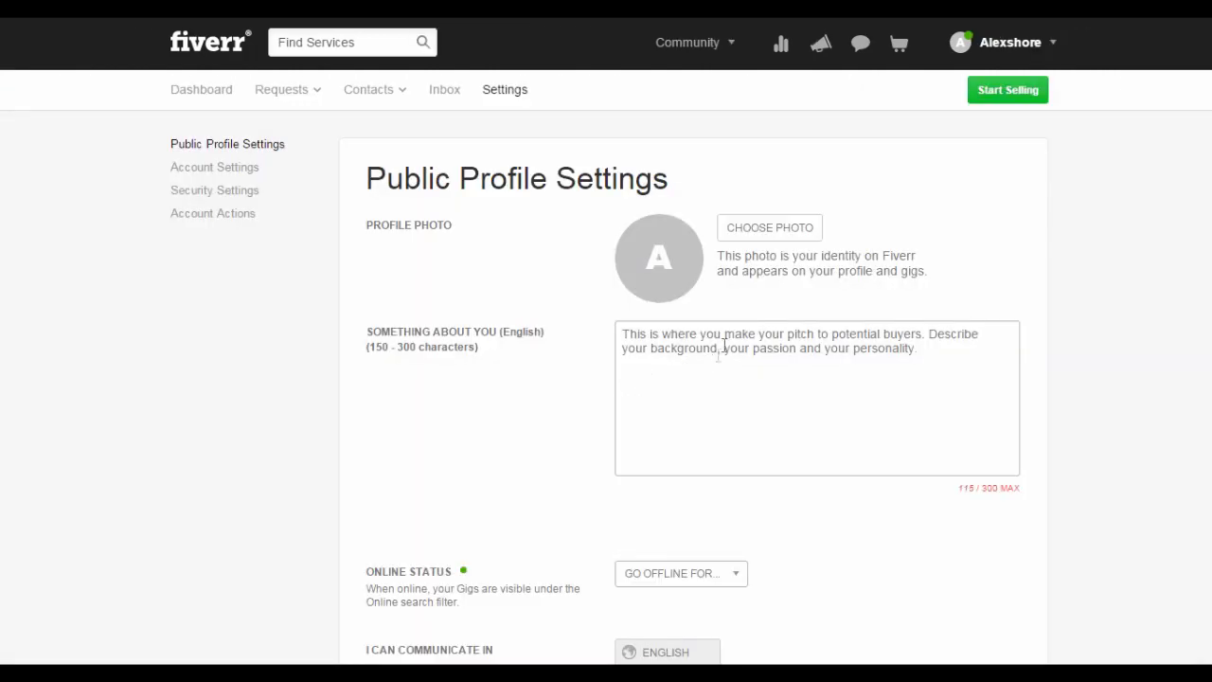
scroll(549, 281, "down", 3)
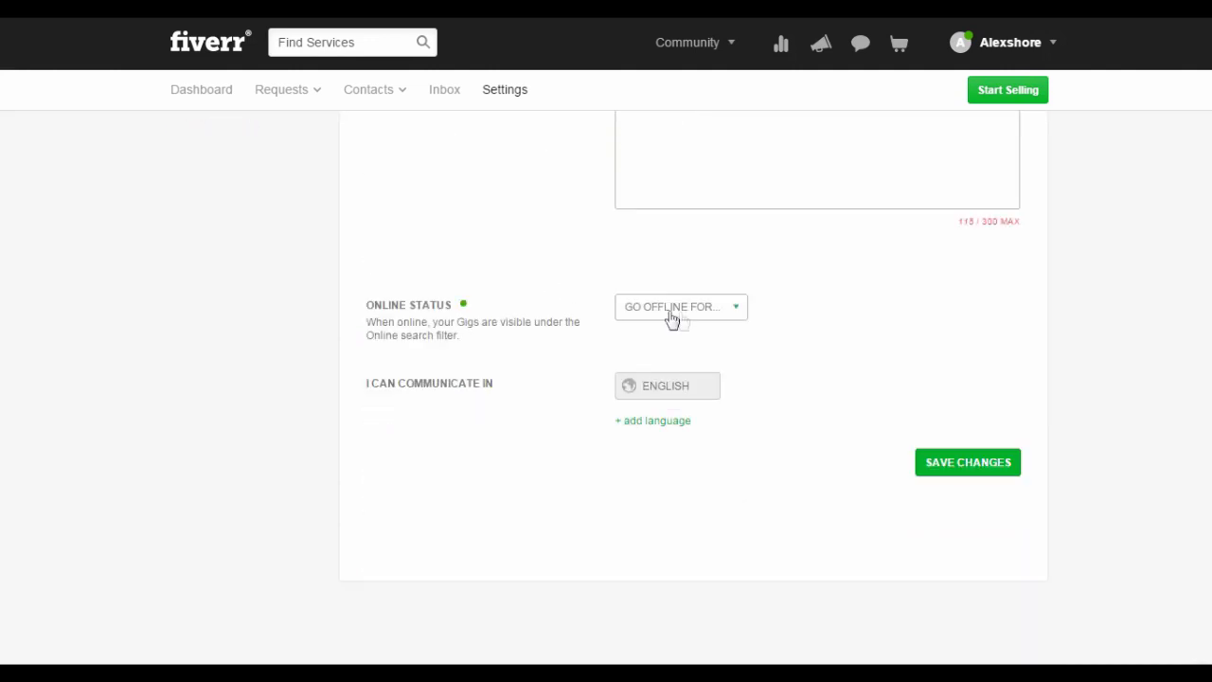
left_click(696, 313)
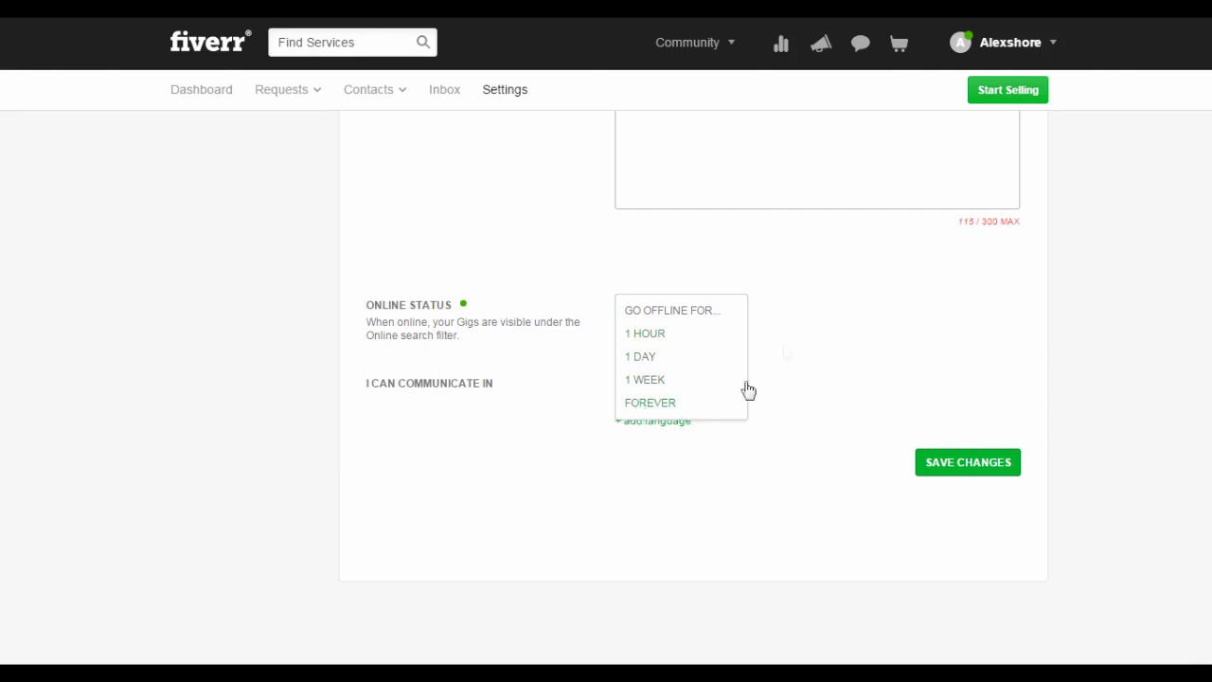
left_click(833, 283)
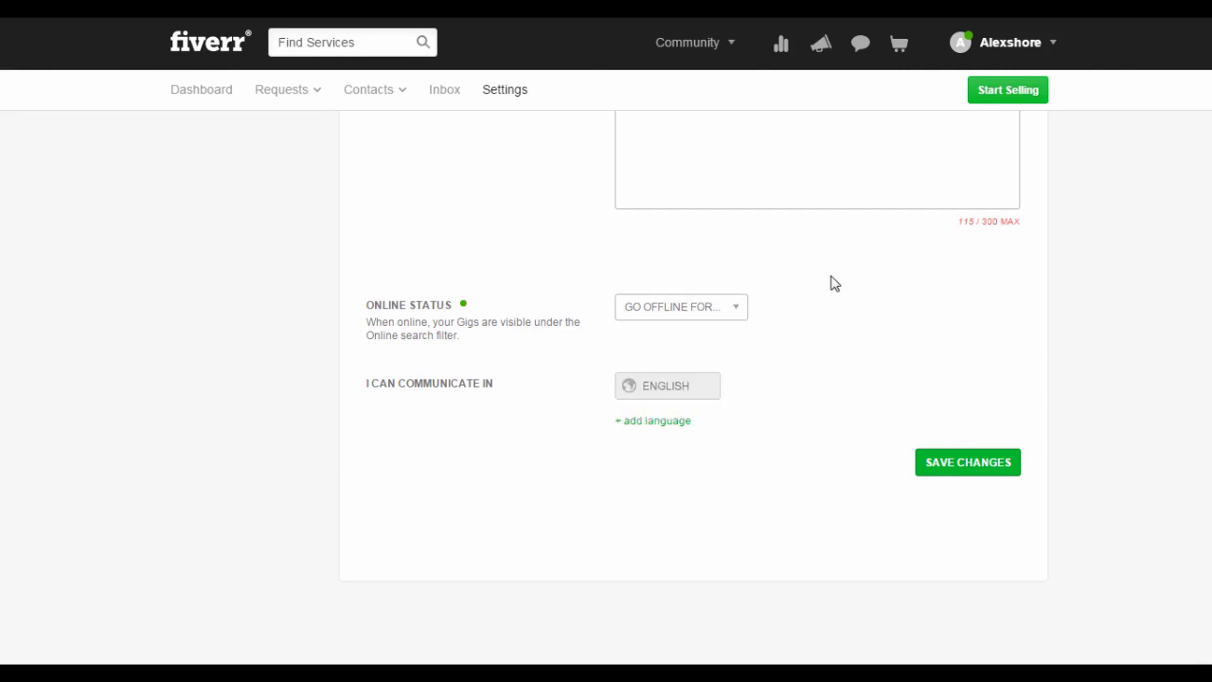
- Add 中文 as a second language, save the public profile, and go to Account Settings
left_click(655, 426)
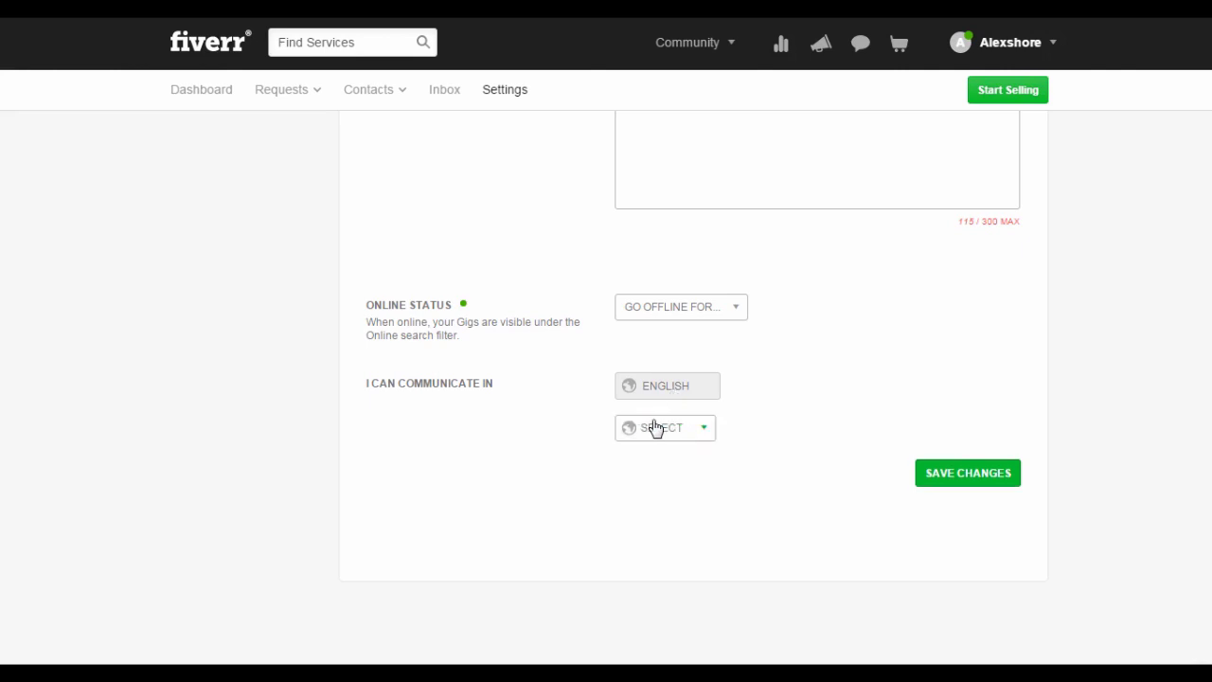
left_click(679, 428)
left_click(651, 458)
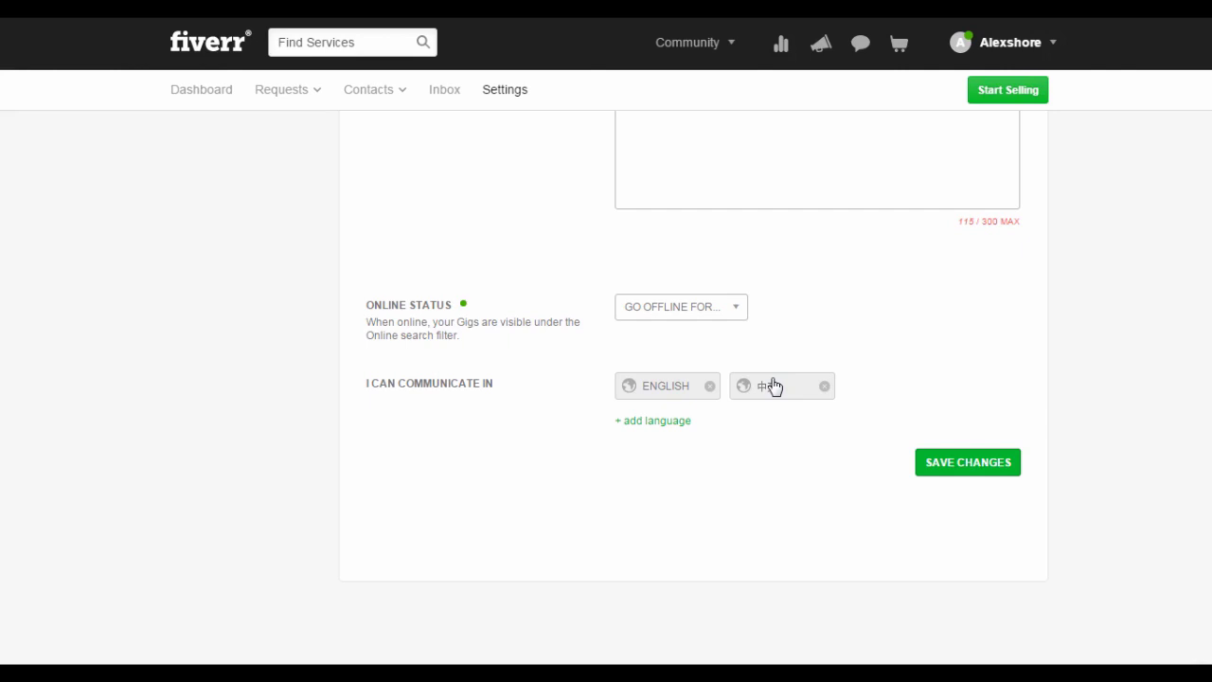
left_click(954, 463)
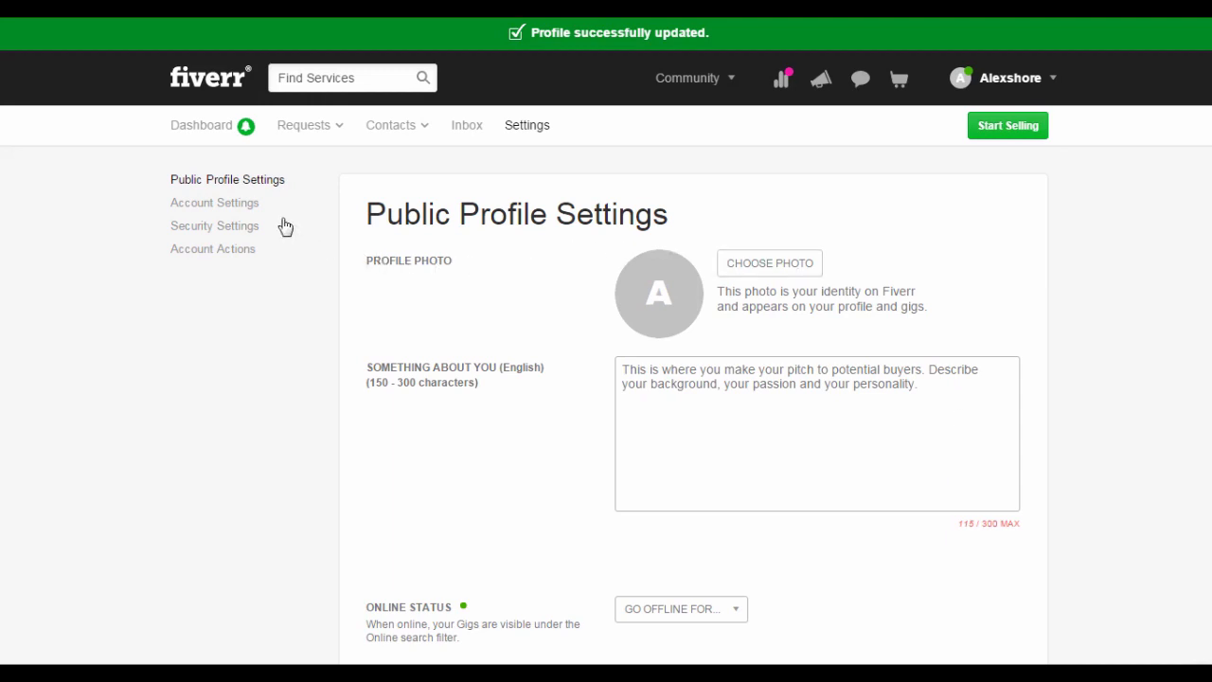
left_click(230, 209)
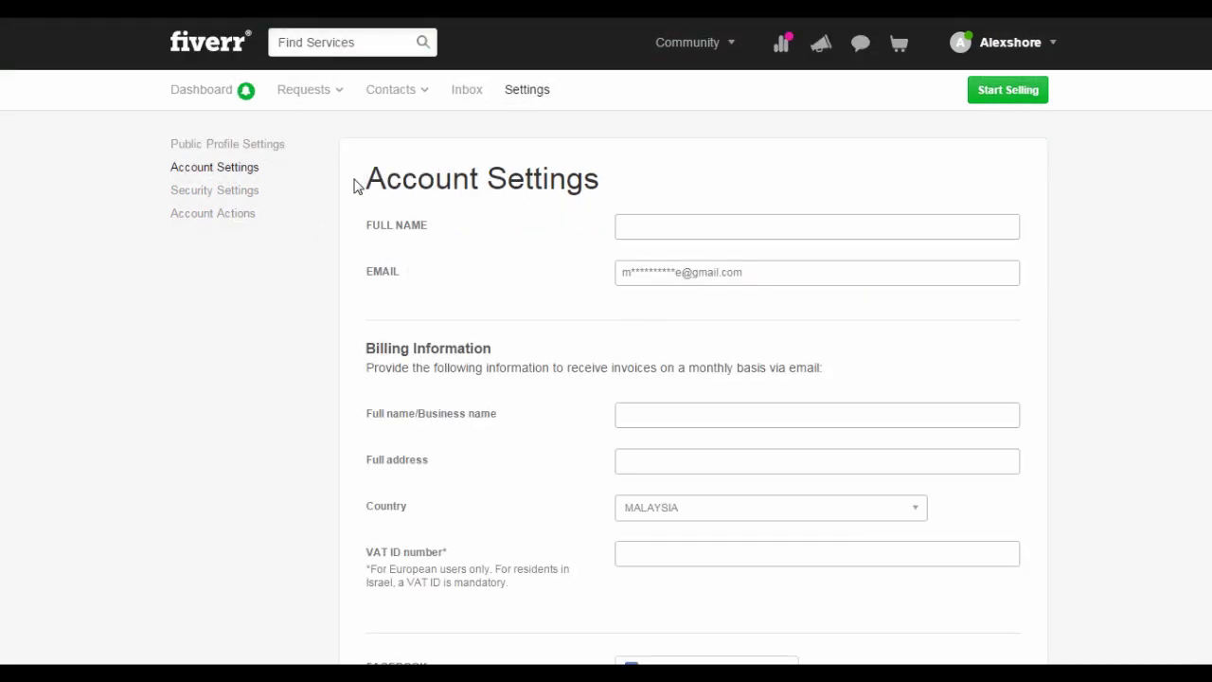
- Review the Full Name and Email fields in Account Settings, leaving them unchanged
left_click_drag(352, 184, 690, 190)
left_click(690, 187)
left_click(657, 225)
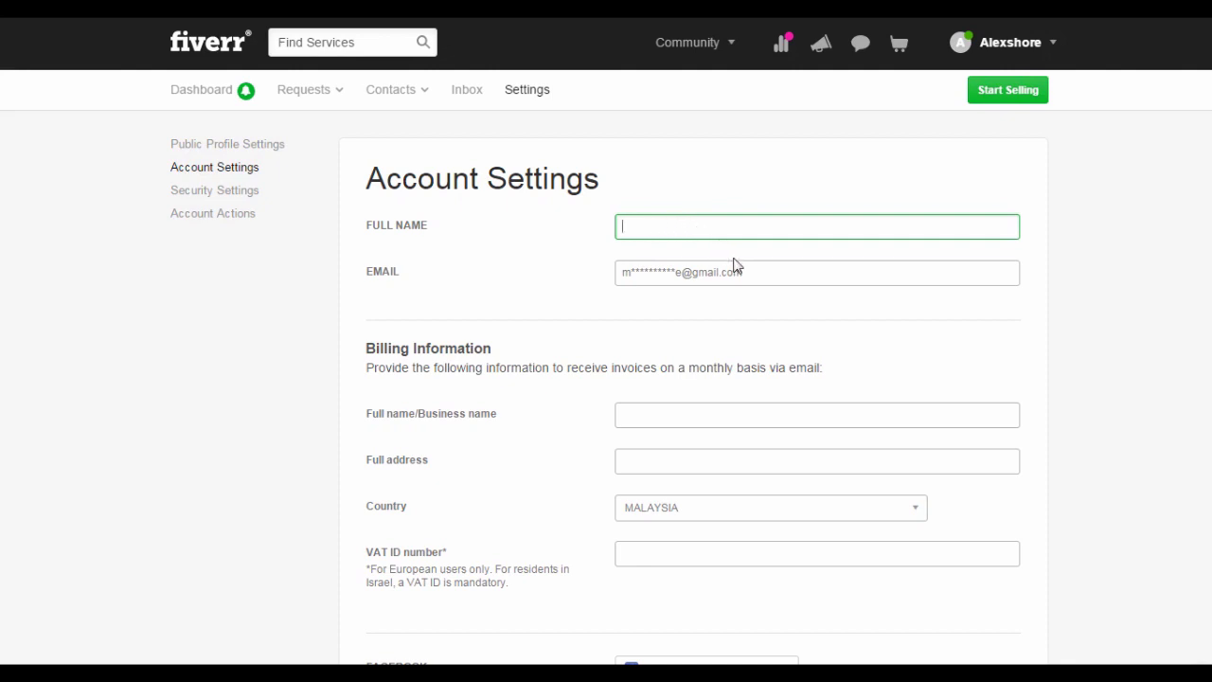
left_click(773, 272)
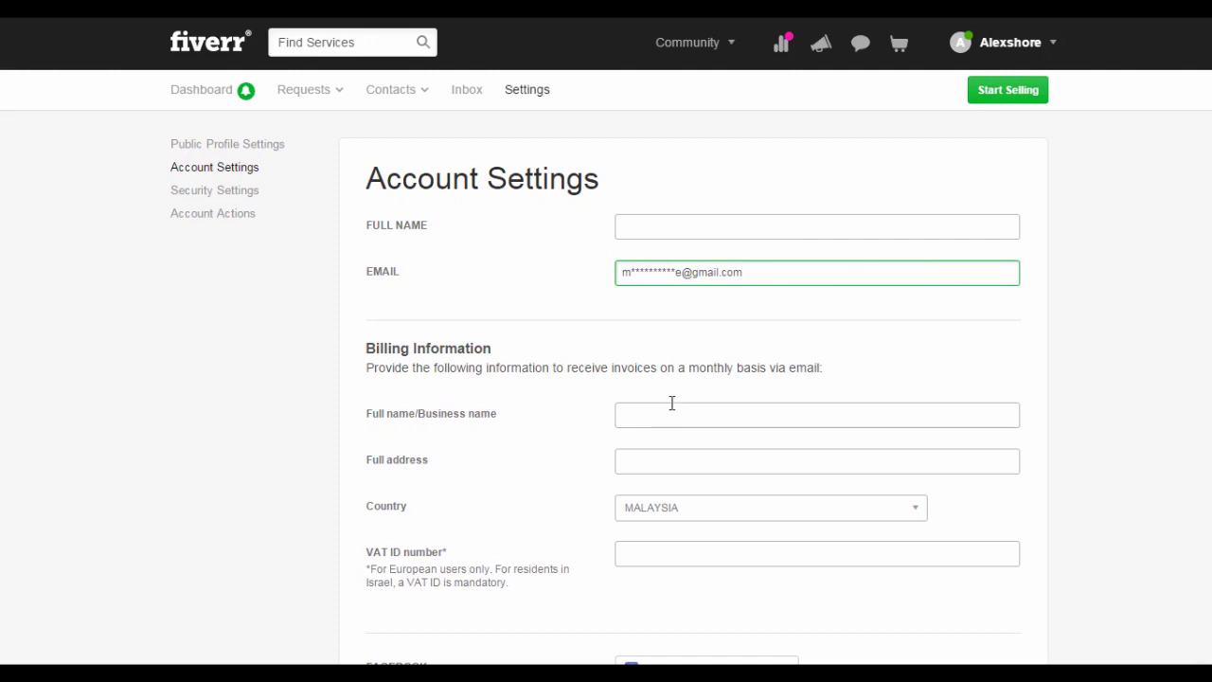
- Leave the billing name, address and VAT ID empty and save the account settings
scroll(746, 362, "down", 1)
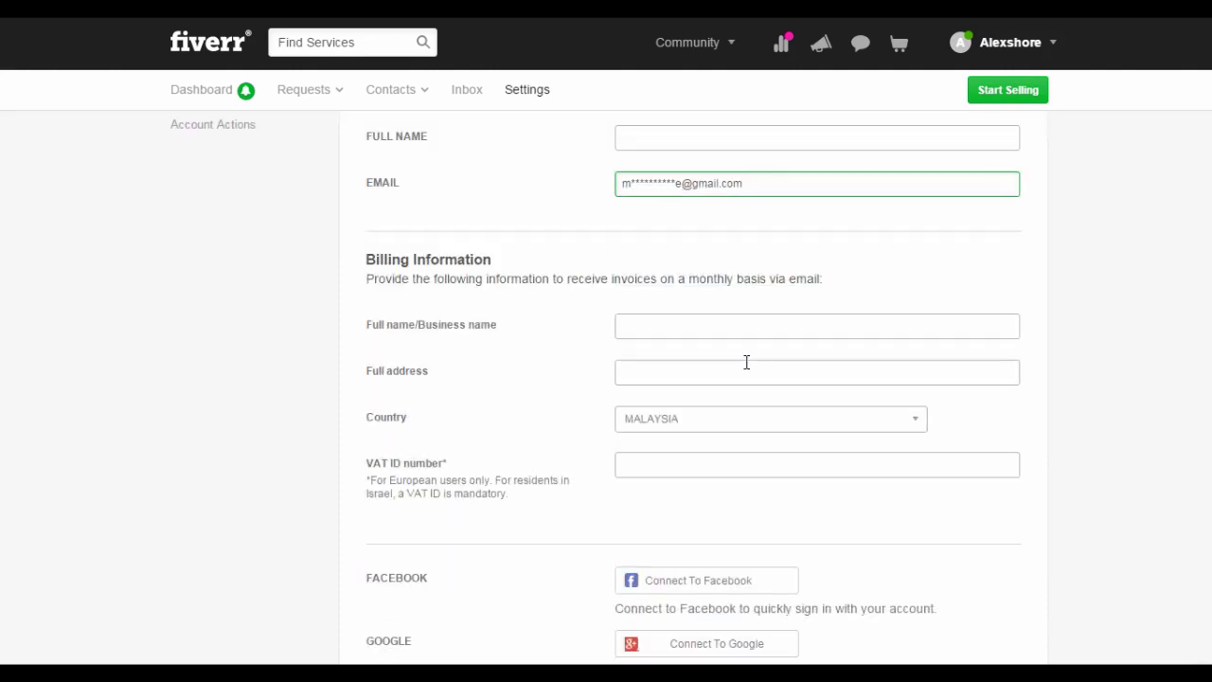
scroll(746, 362, "down", 1)
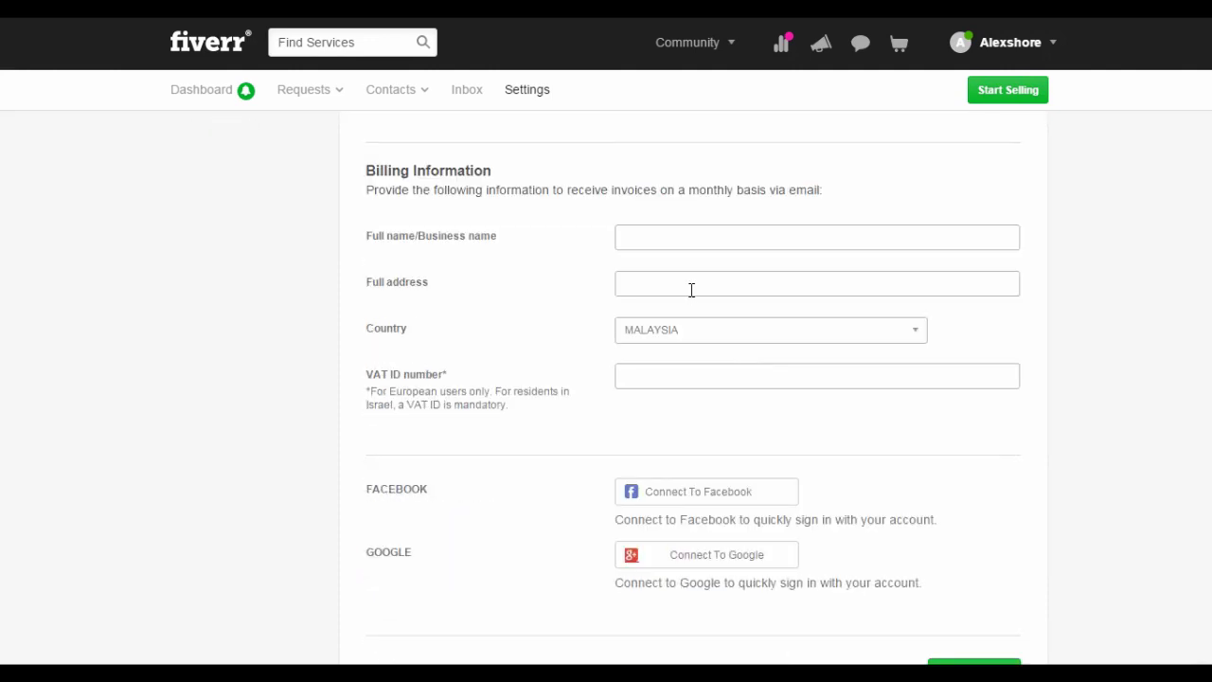
left_click(644, 239)
left_click(644, 296)
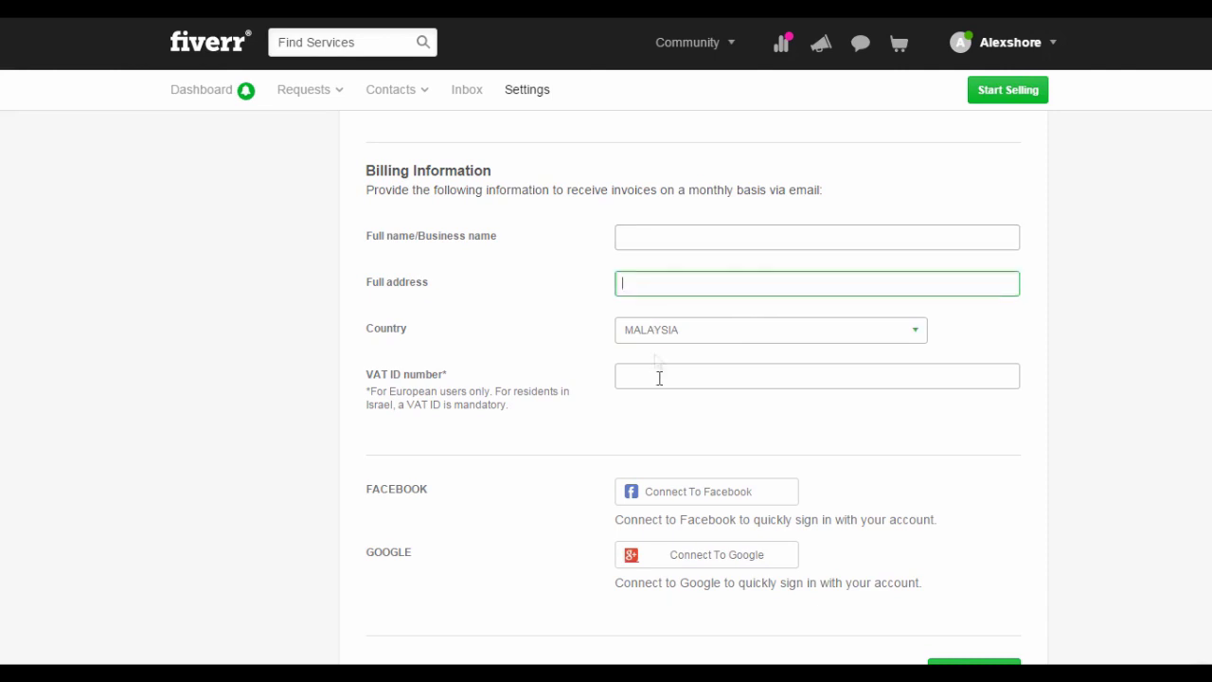
left_click(660, 378)
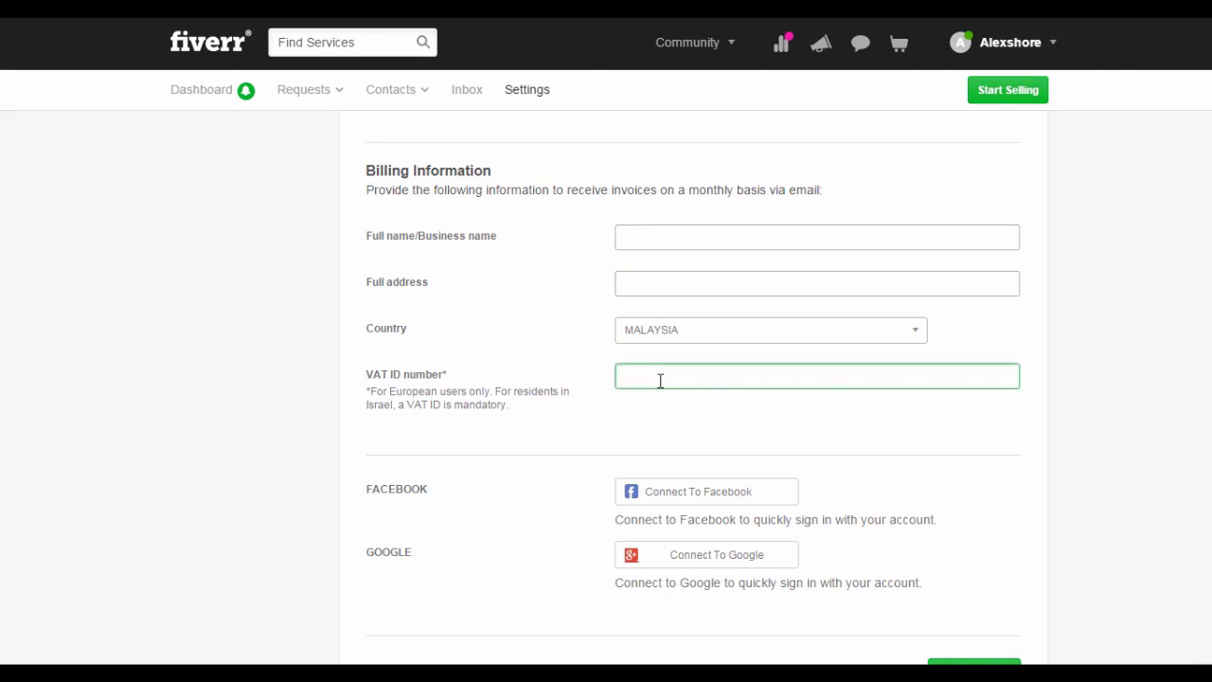
scroll(947, 606, "down", 1)
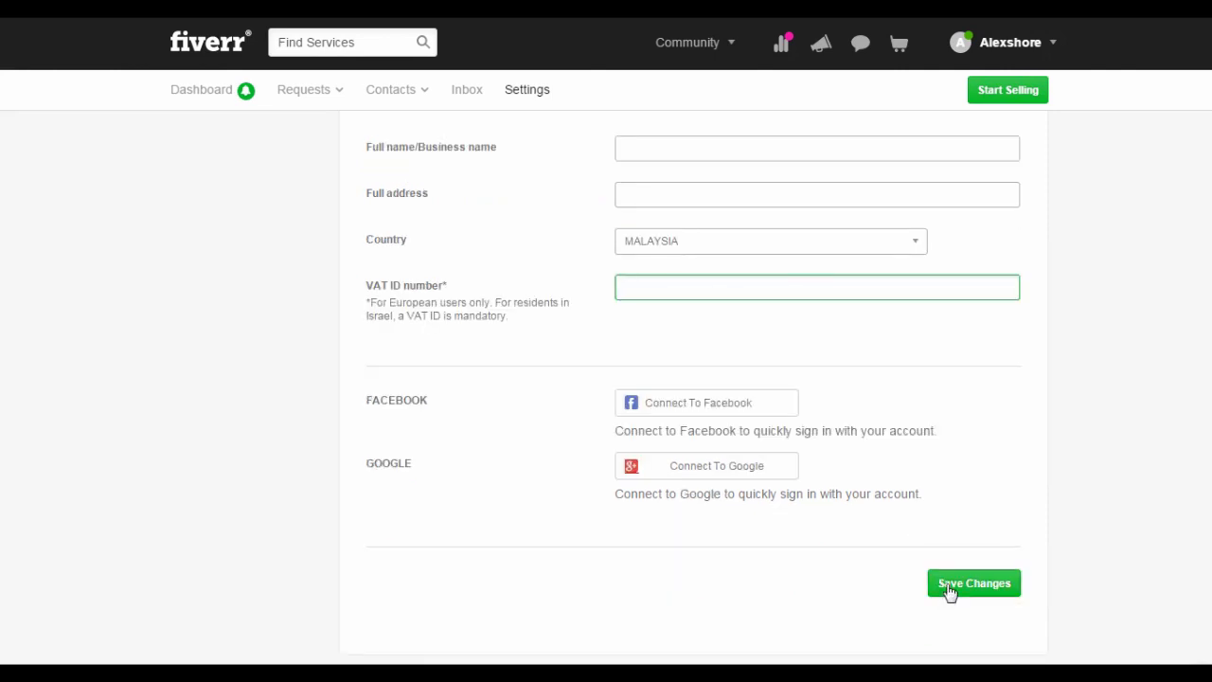
left_click(950, 585)
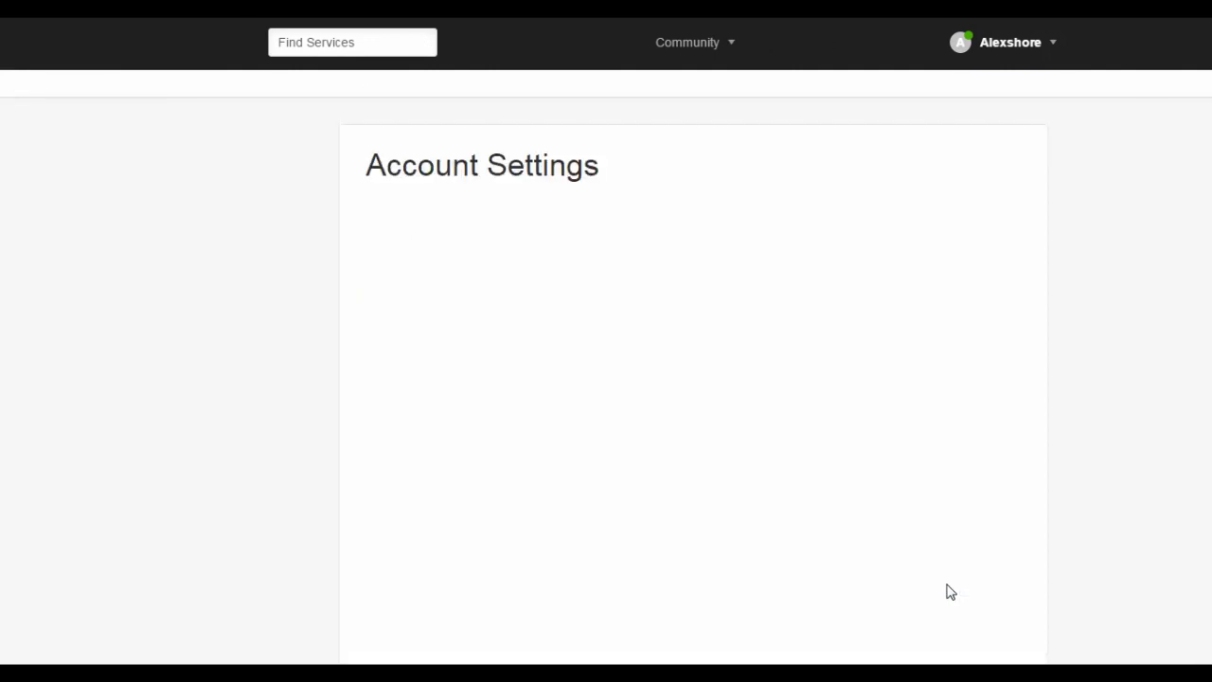
- Open the Account Actions page from the Settings section of the user menu
mouse_move(1002, 64)
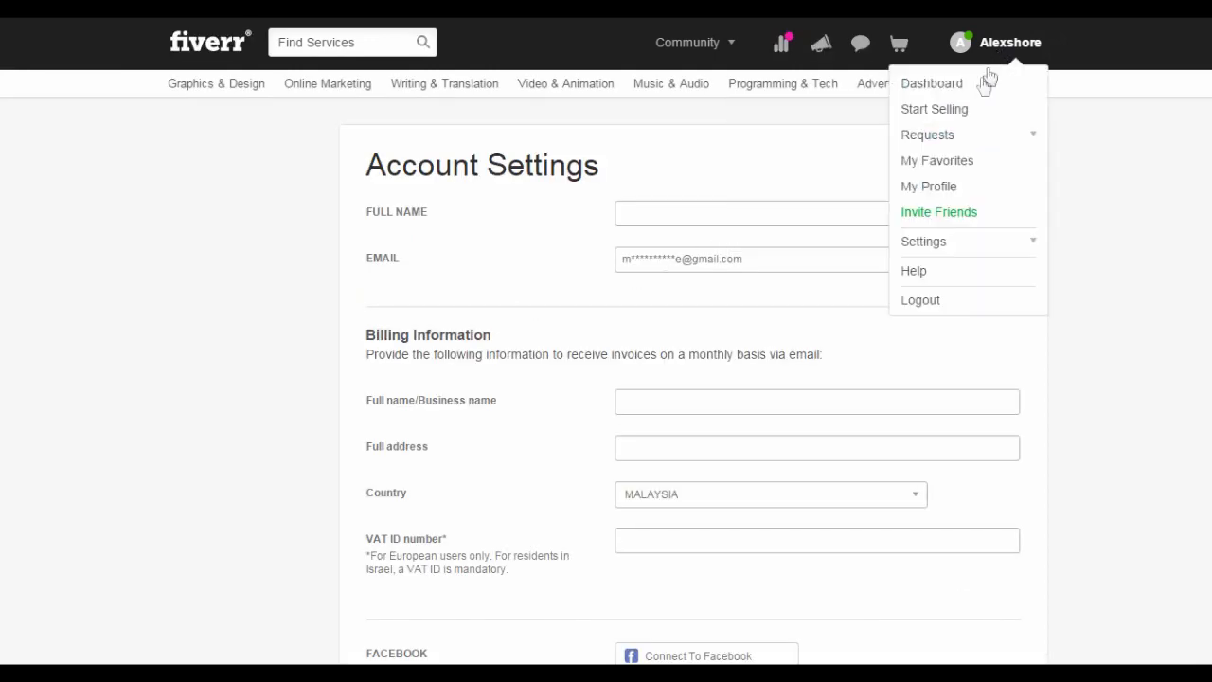
left_click(949, 253)
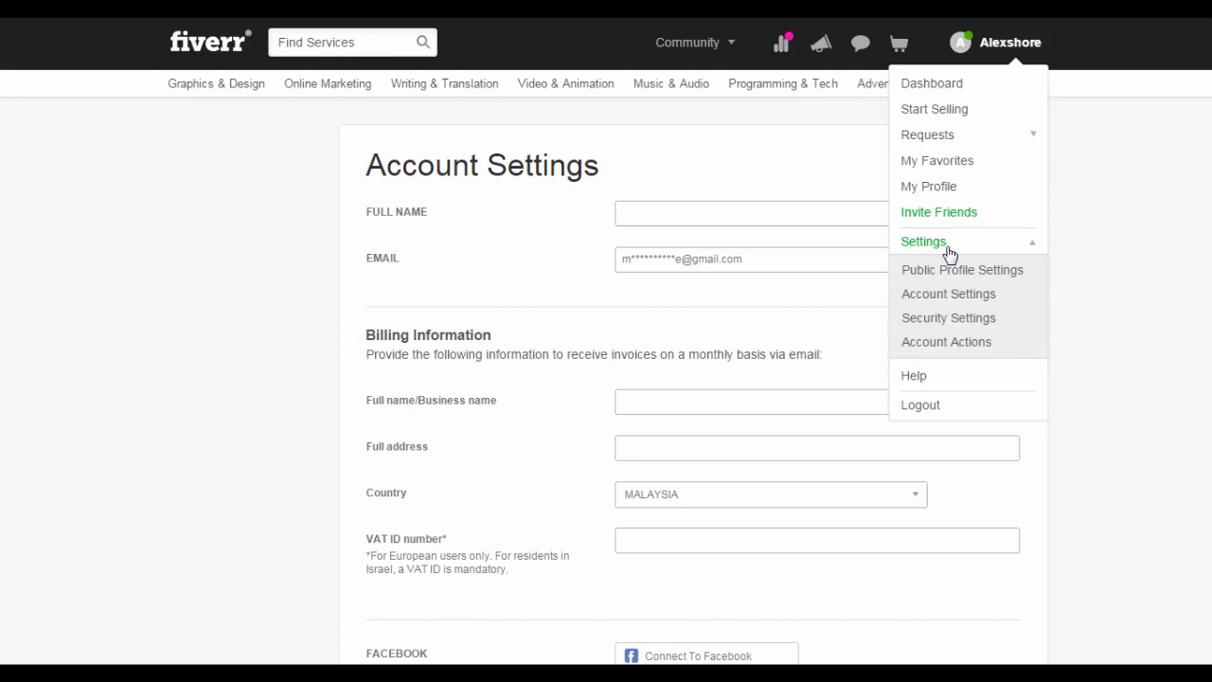
left_click(950, 322)
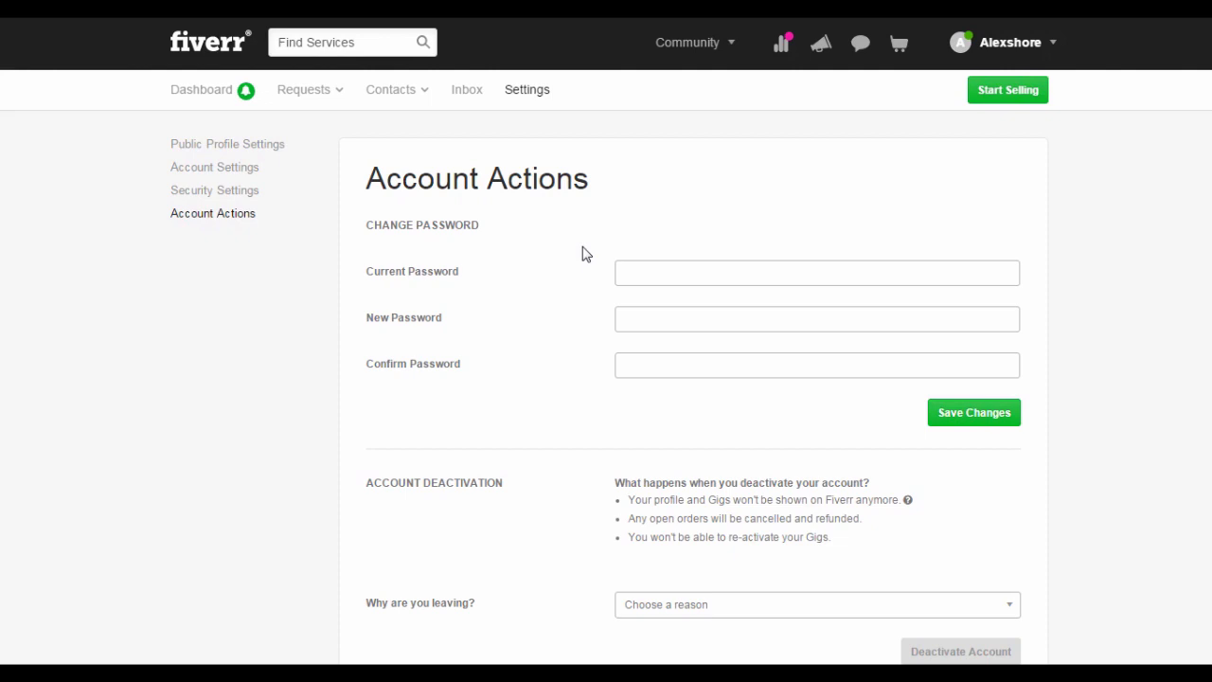
- Review the empty change-password fields and the Account Deactivation section without changing anything
left_click(685, 274)
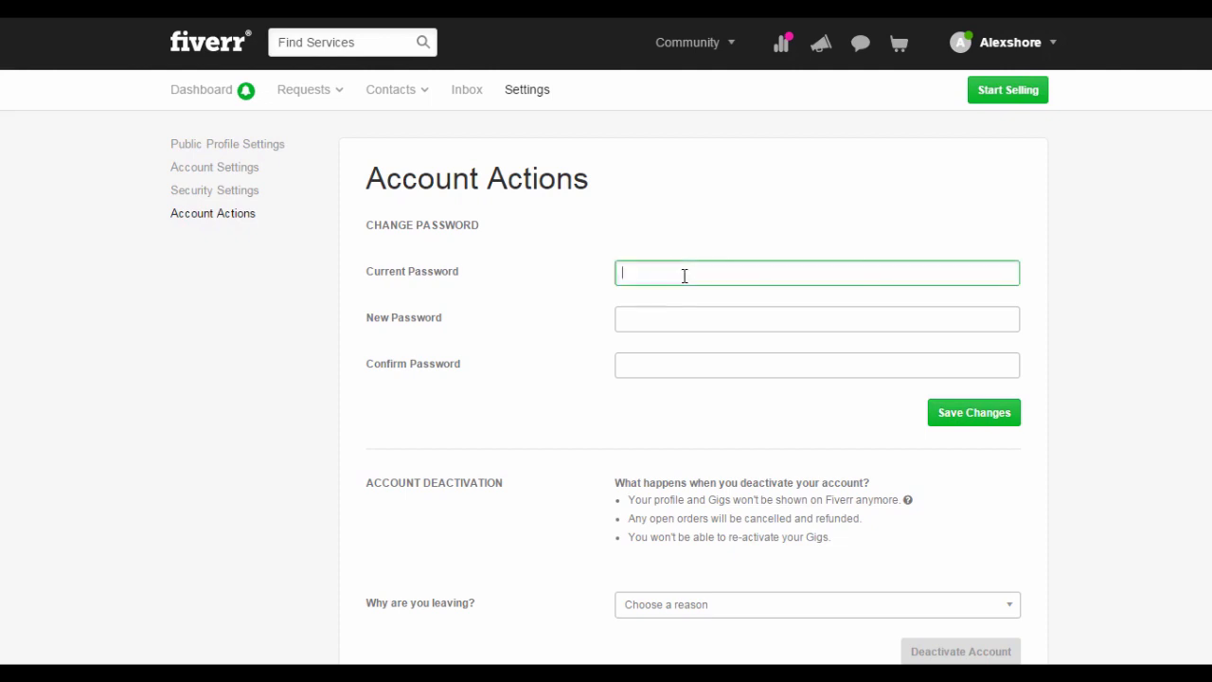
left_click(685, 315)
left_click(683, 361)
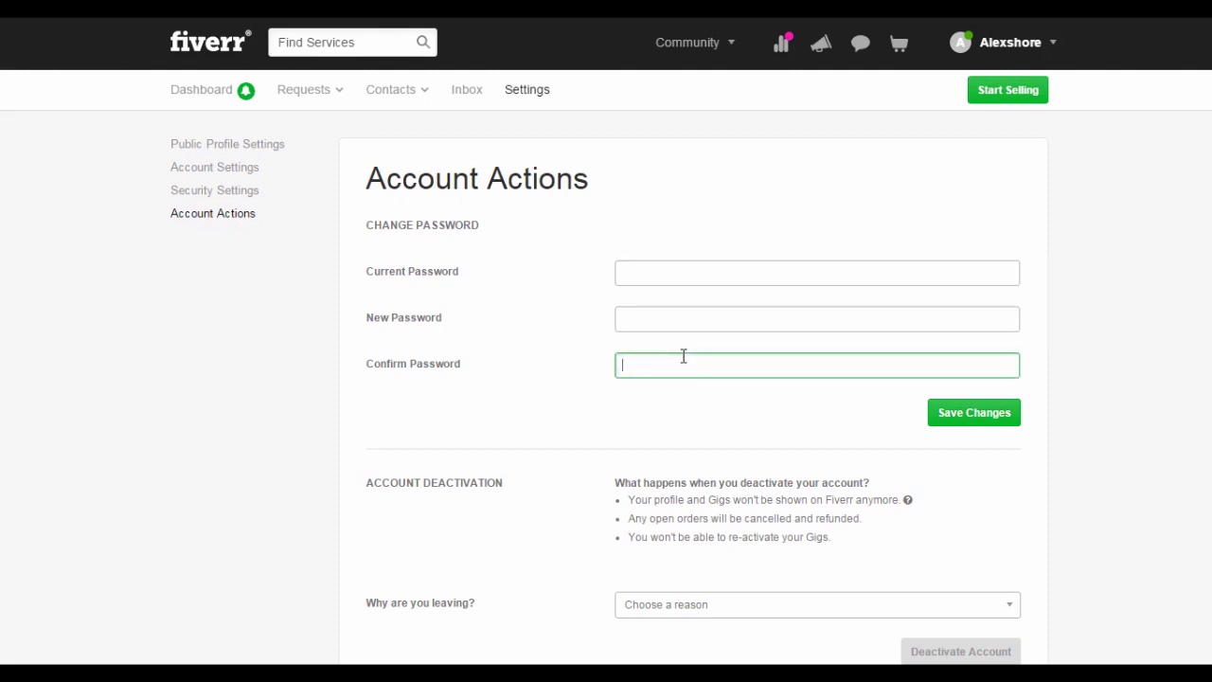
scroll(684, 357, "down", 2)
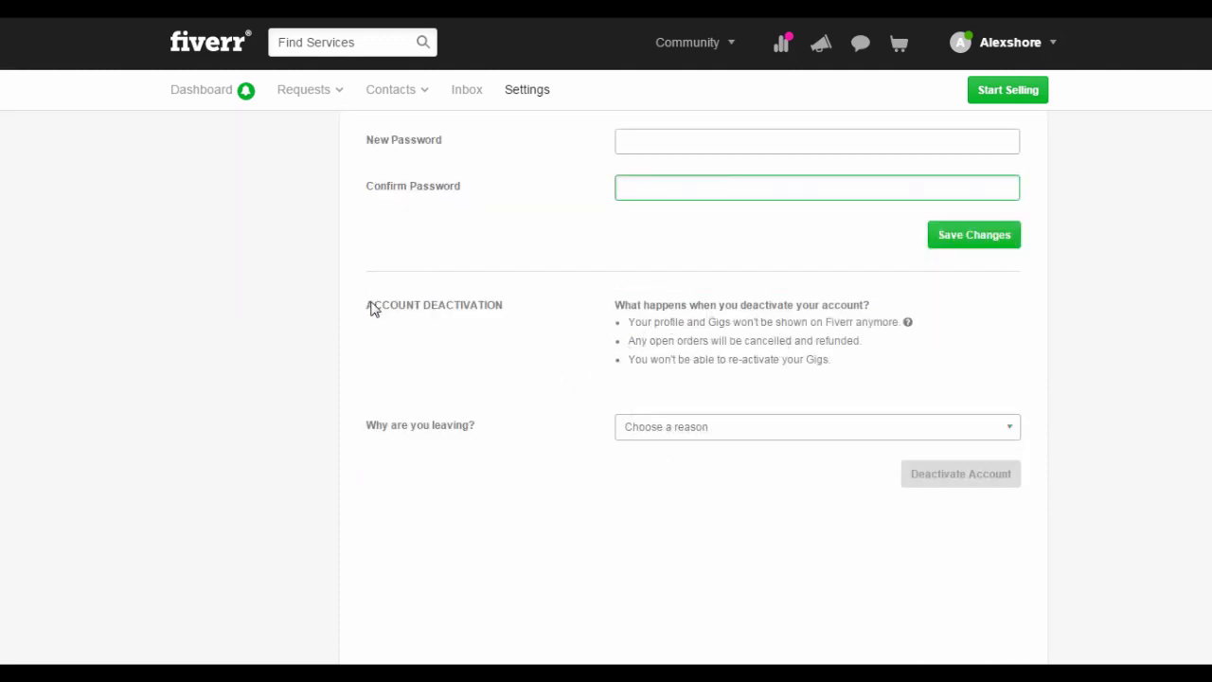
left_click_drag(373, 309, 541, 317)
left_click(532, 347)
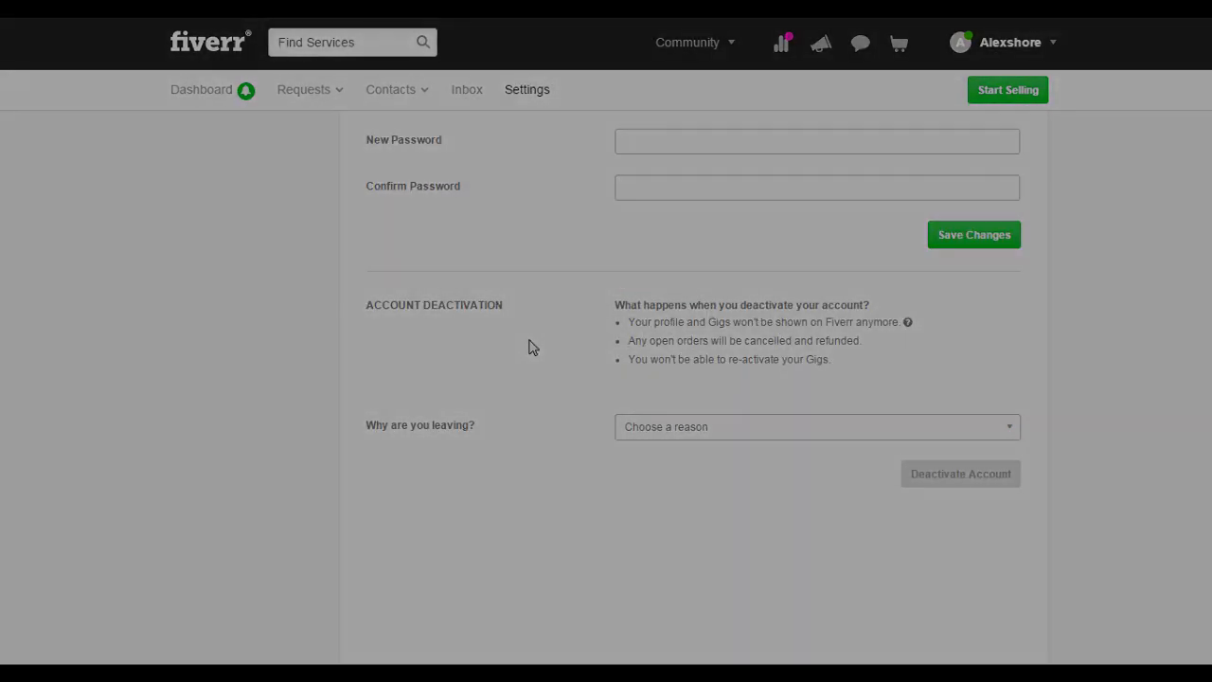